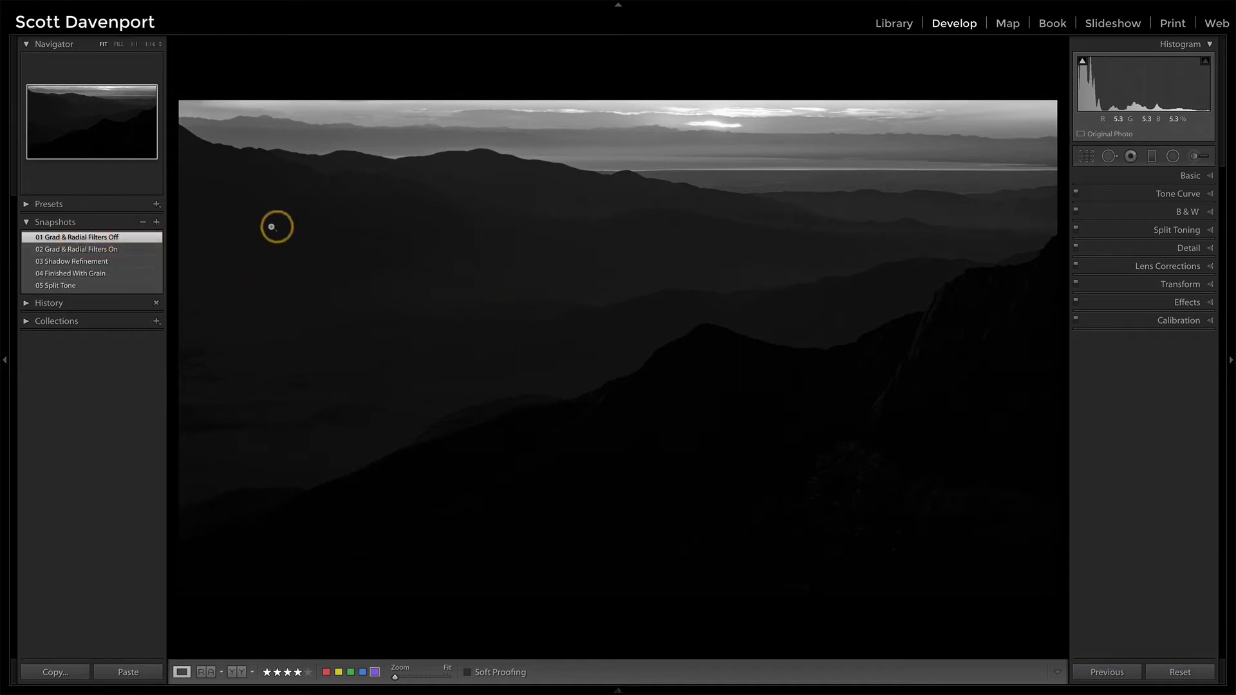
Load the "02 Grad & Radial Filters On" snapshot and examine the foreground ridge's radial filter and its luminance mask
left_click(121, 250)
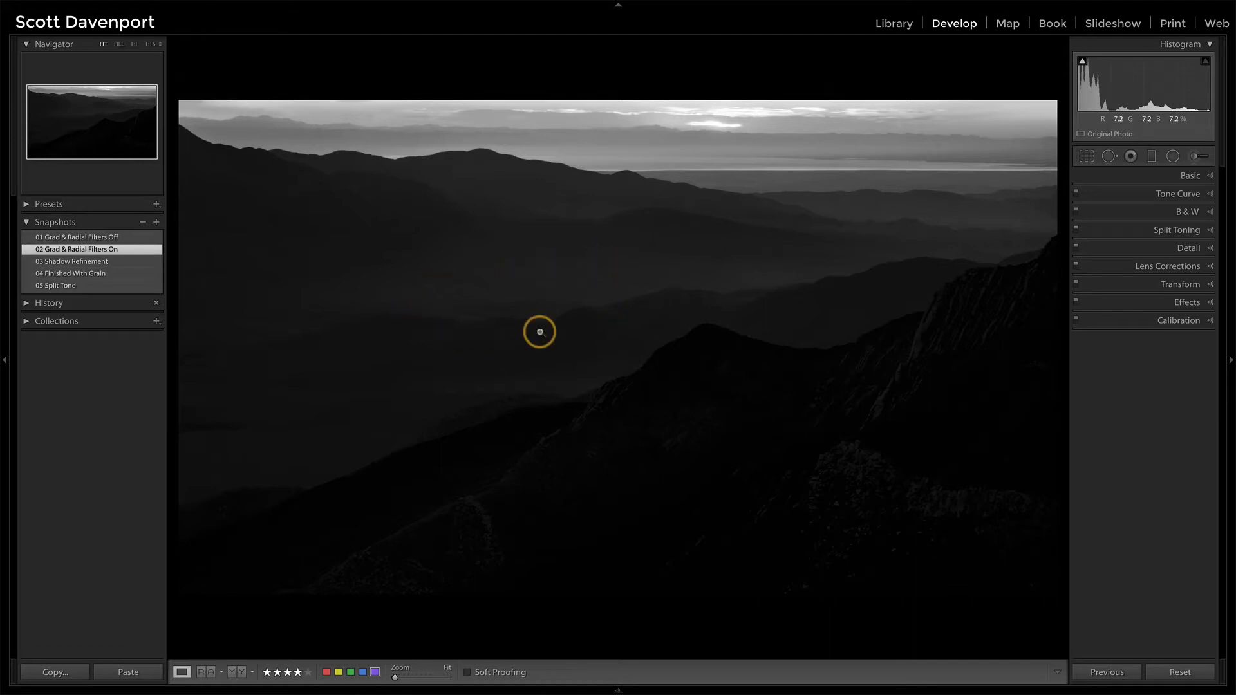
left_click(1173, 157)
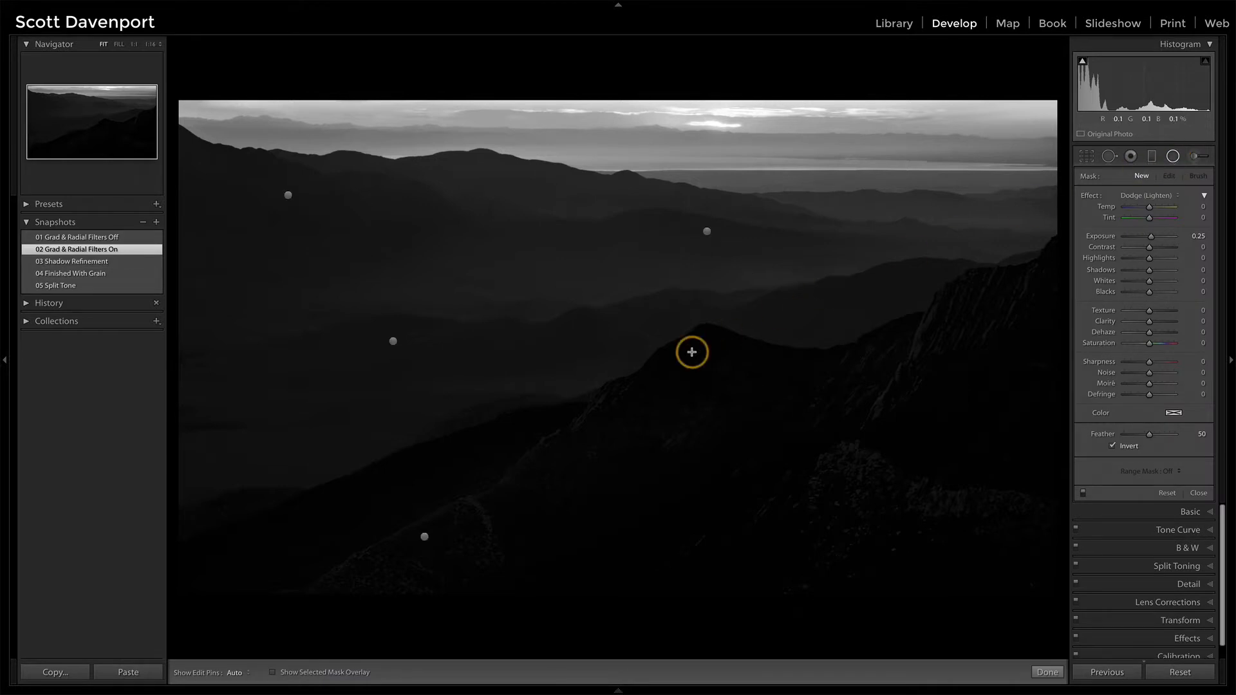
left_click(424, 537)
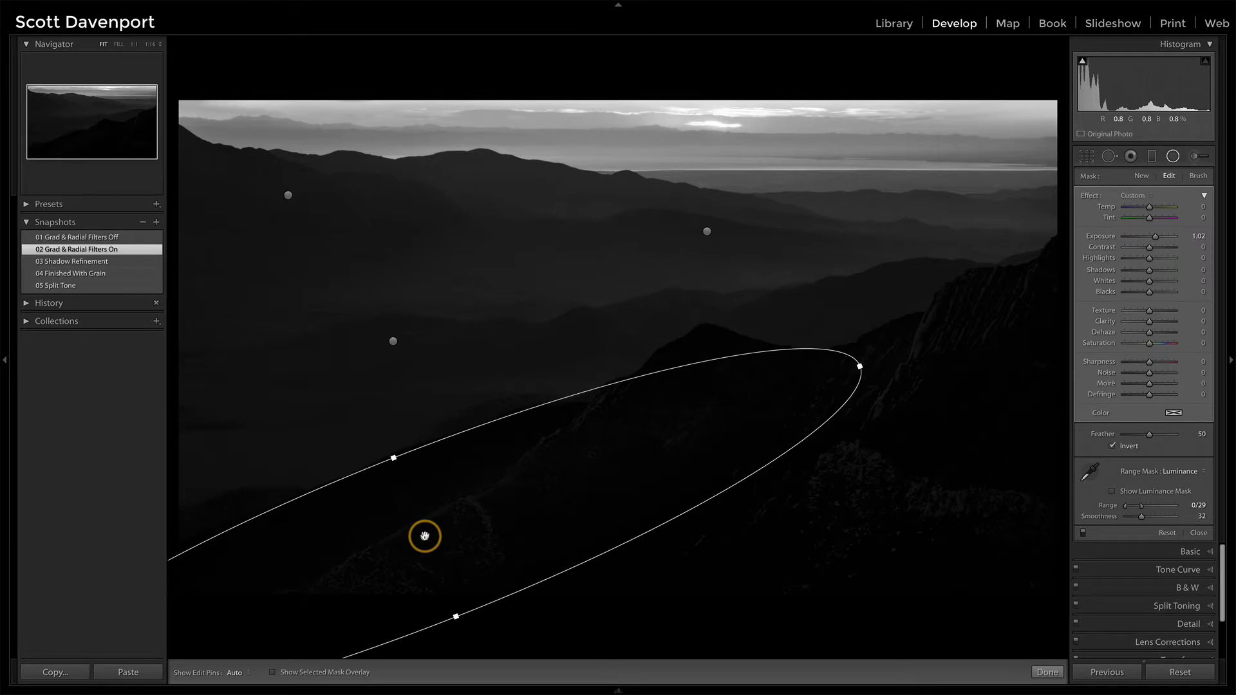
mouse_move(424, 536)
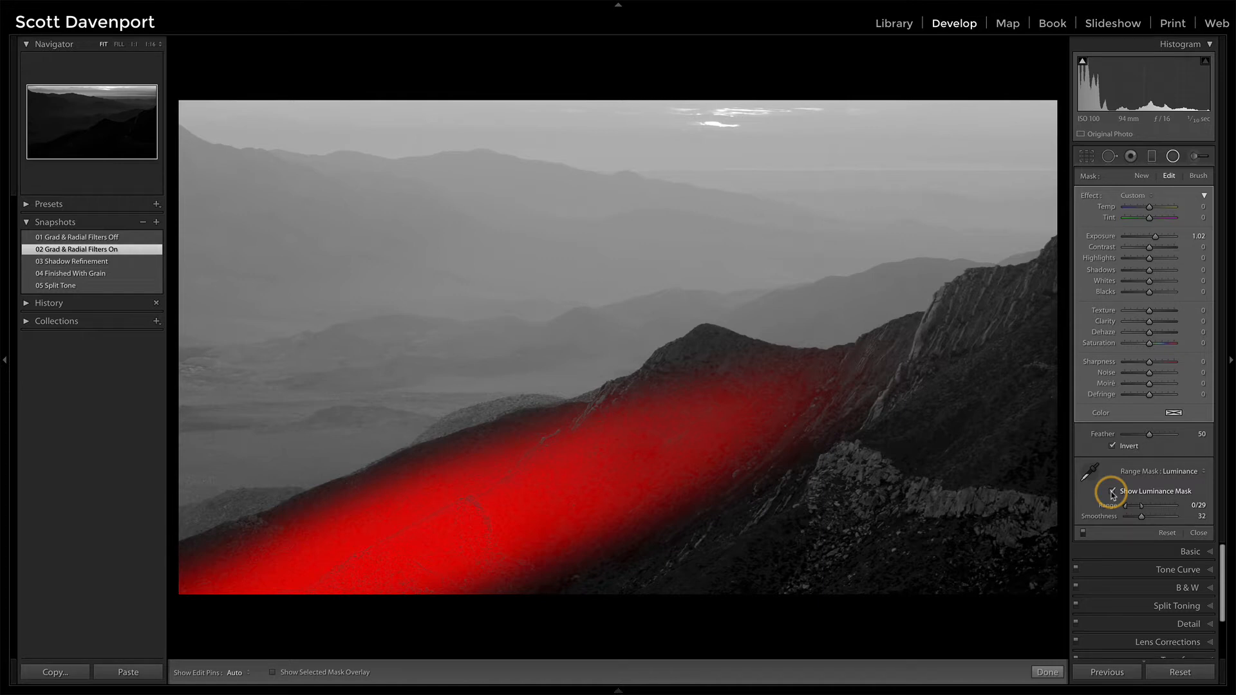
left_click(1112, 493)
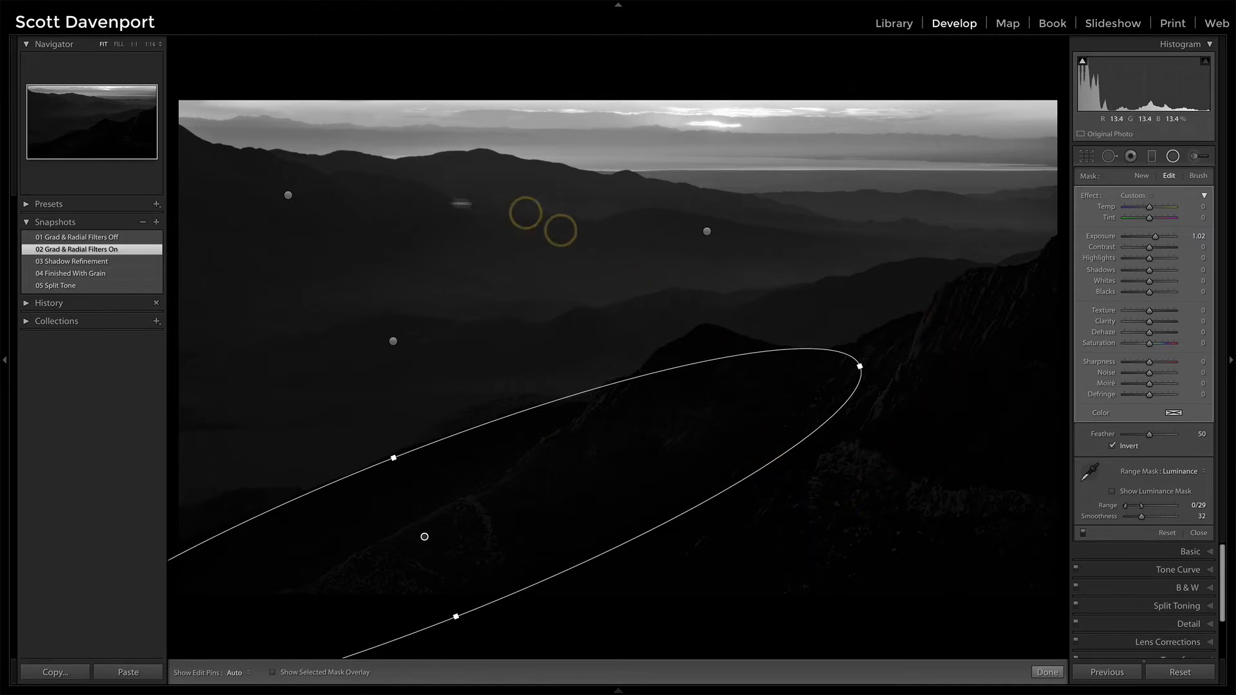
Examine the settings of the radial filter covering the valley hills in the middle distance
left_click(393, 343)
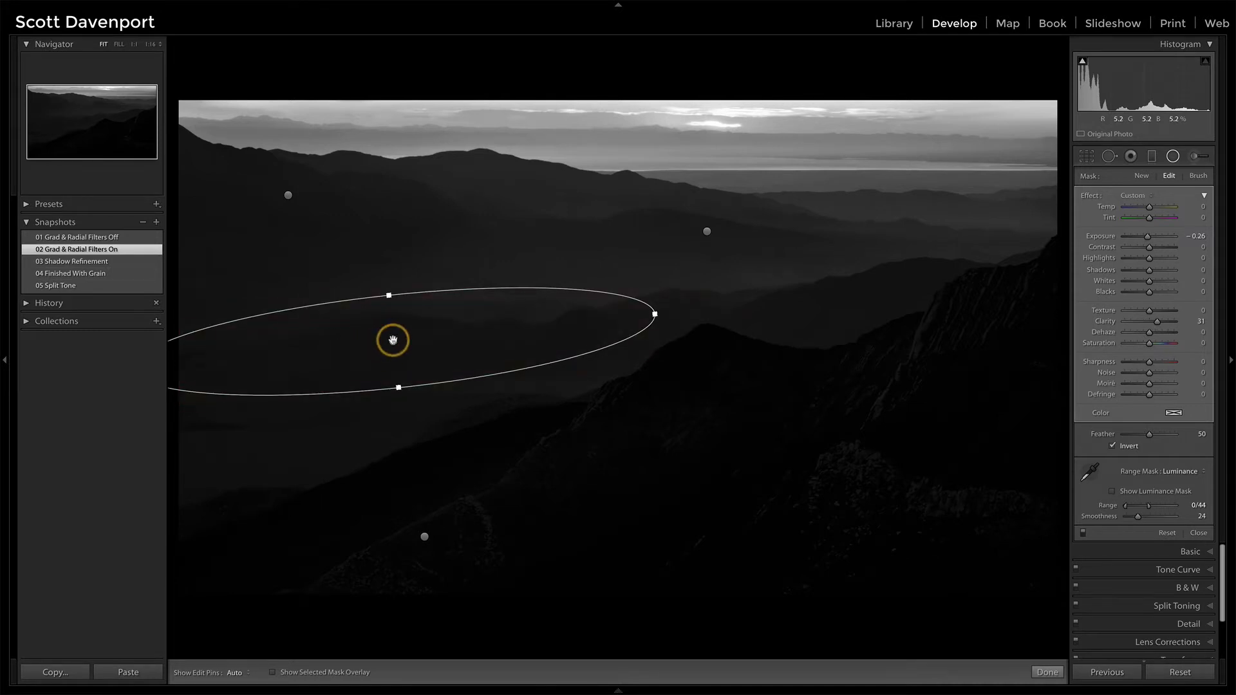
mouse_move(393, 340)
left_click(392, 343)
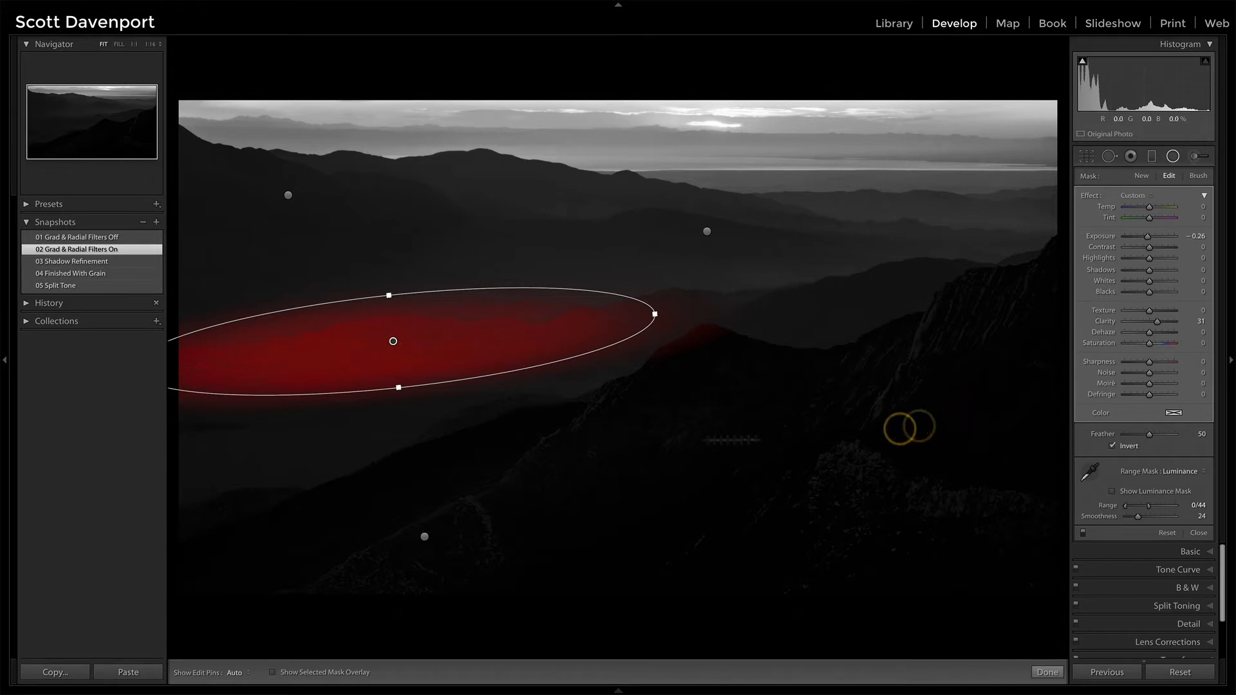
Compare the "01 Grad & Radial Filters Off" and "02 Grad & Radial Filters On" snapshots, and load "03 Shadow Refinement" with the radial filter tool closed
left_click(106, 239)
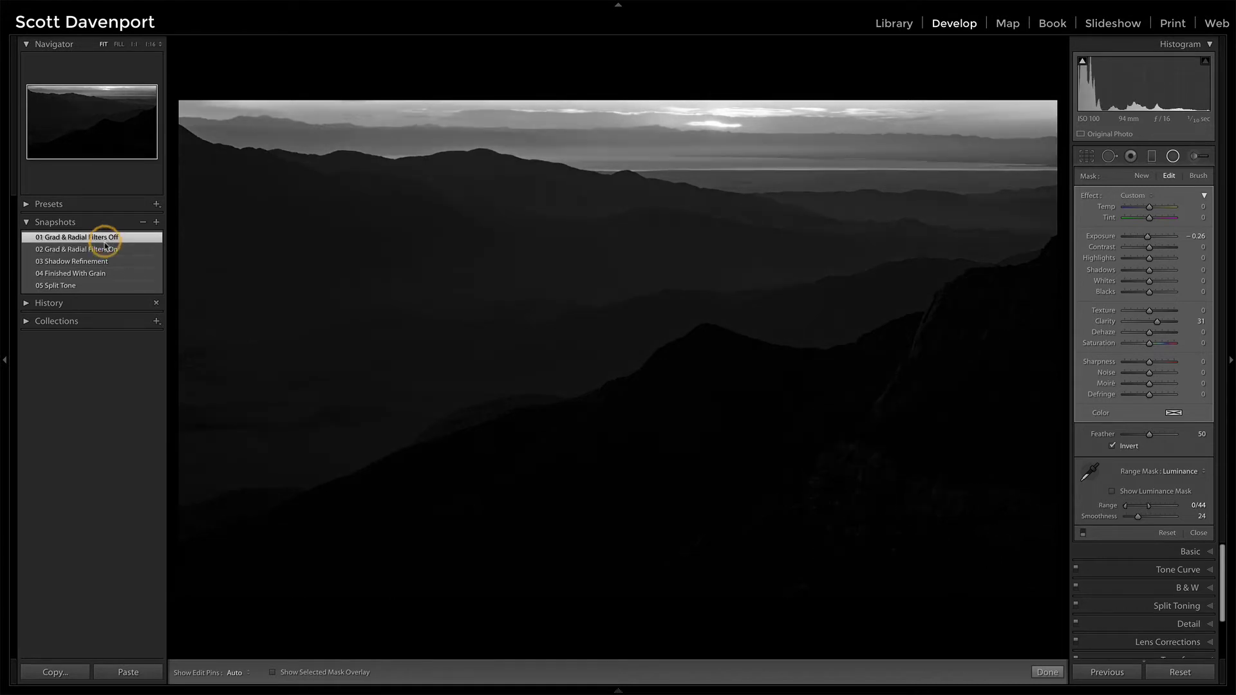
left_click(107, 251)
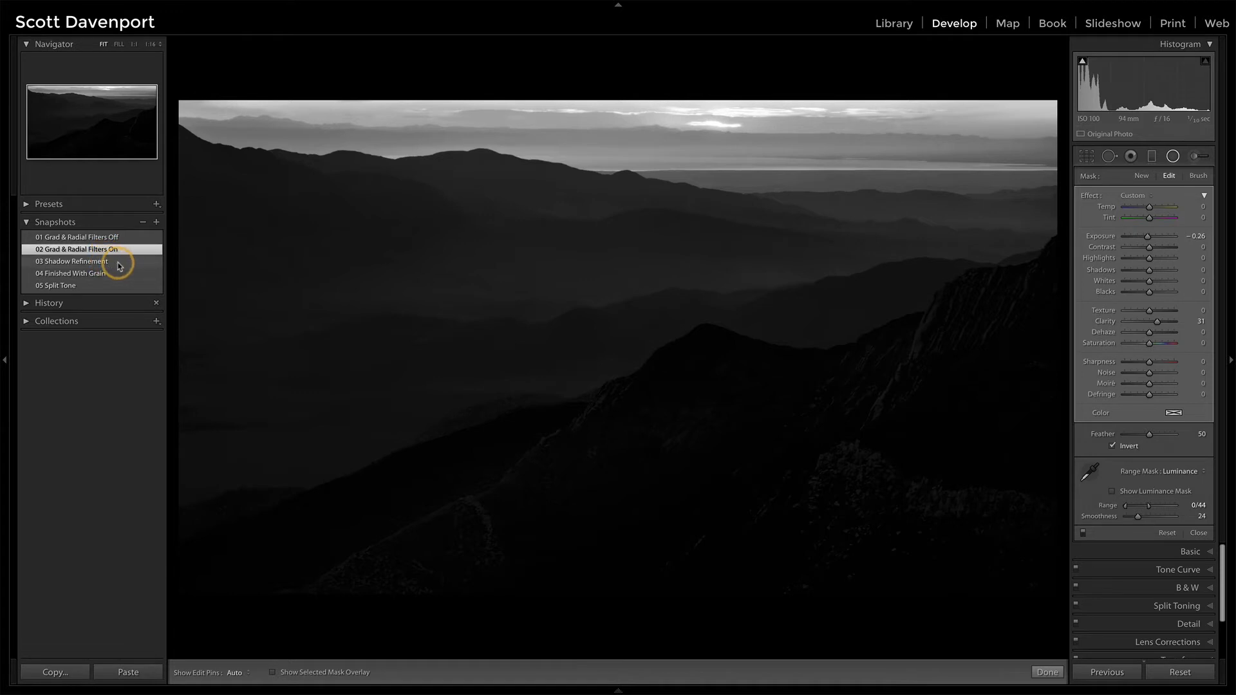
left_click(119, 264)
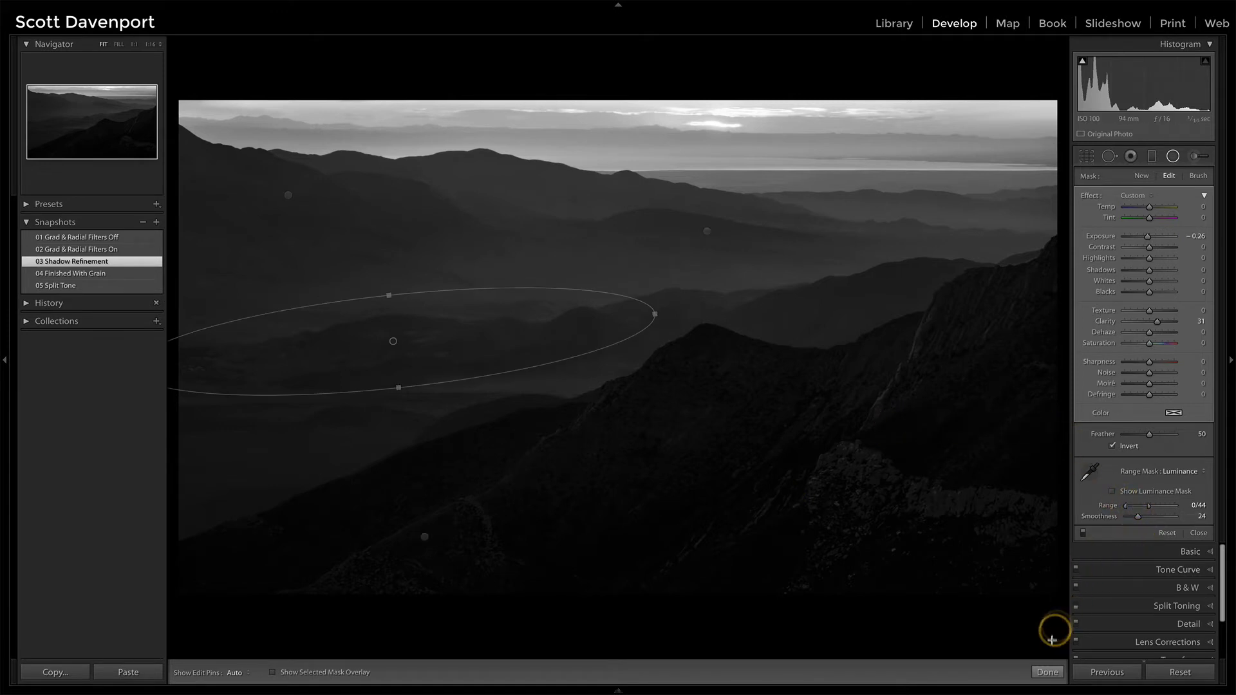
left_click(1048, 672)
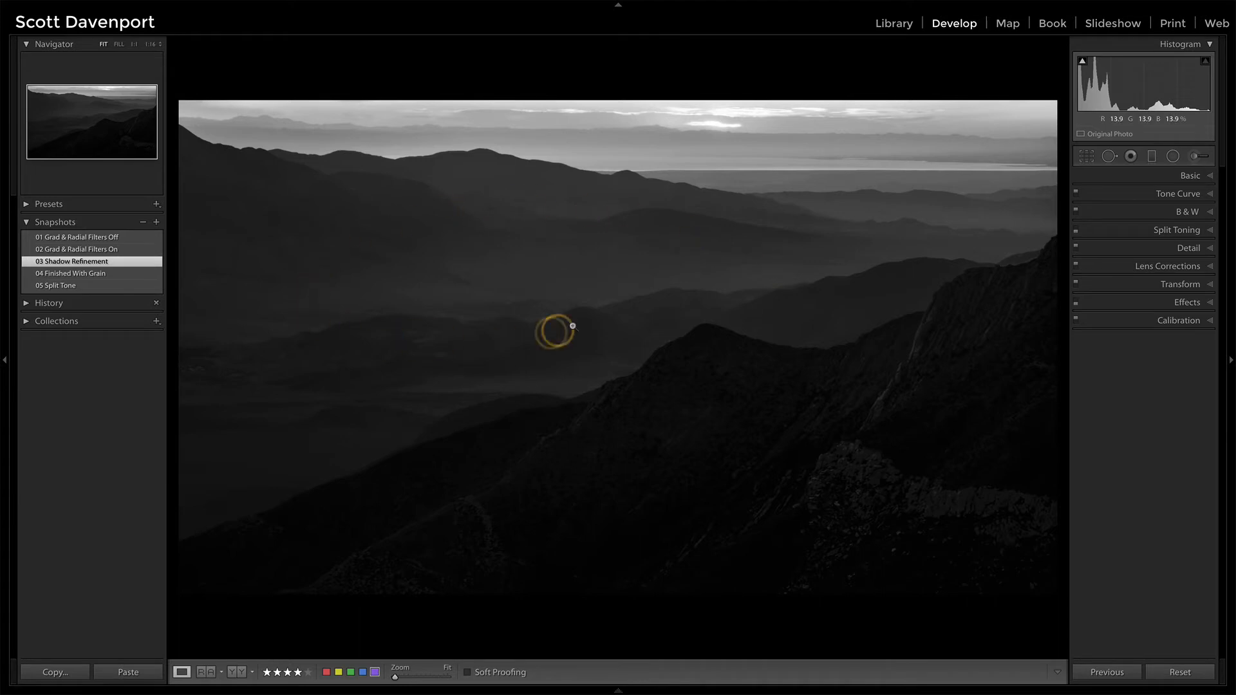
Fine-tune the shadow points near the dark end of the RGB tone curve
left_click(1175, 197)
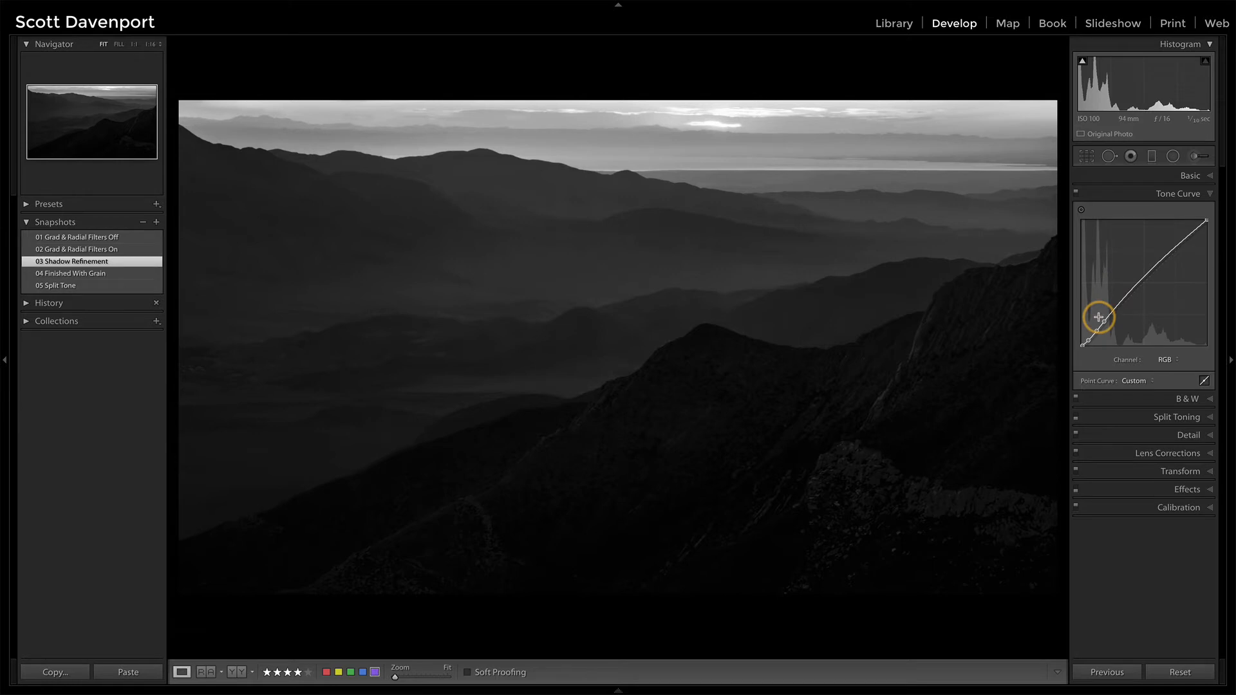
left_click(1081, 210)
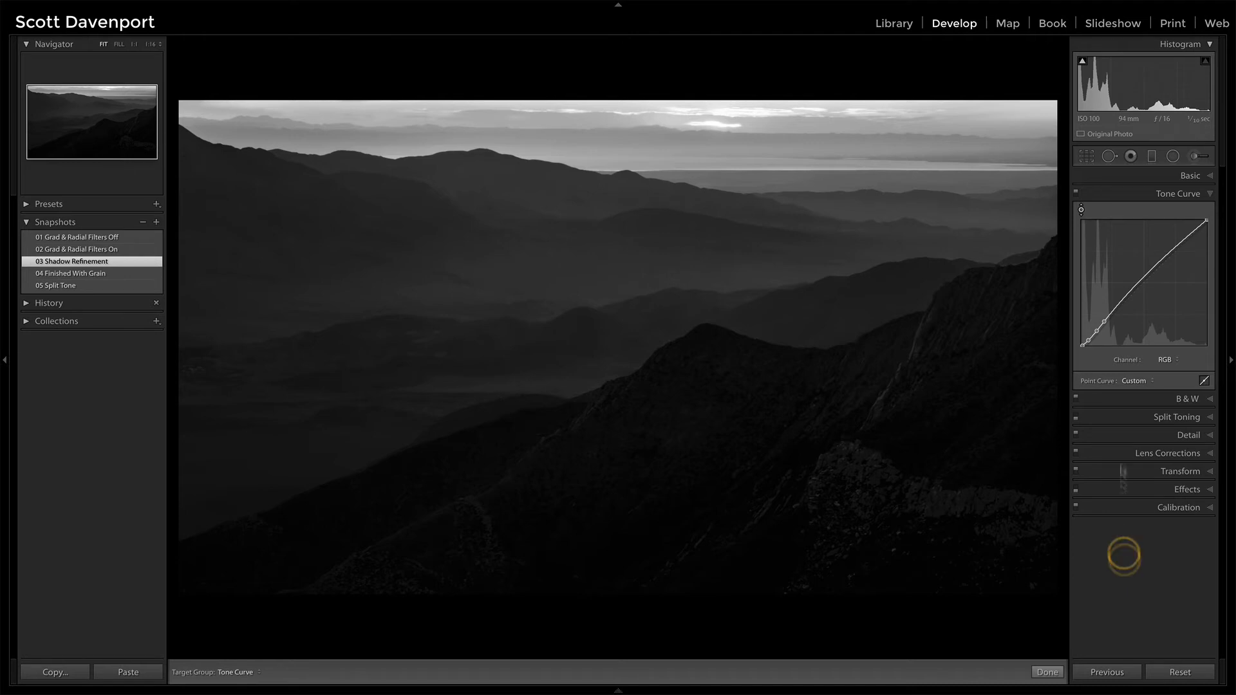
left_click(1104, 321)
left_click_drag(1105, 323, 1105, 322)
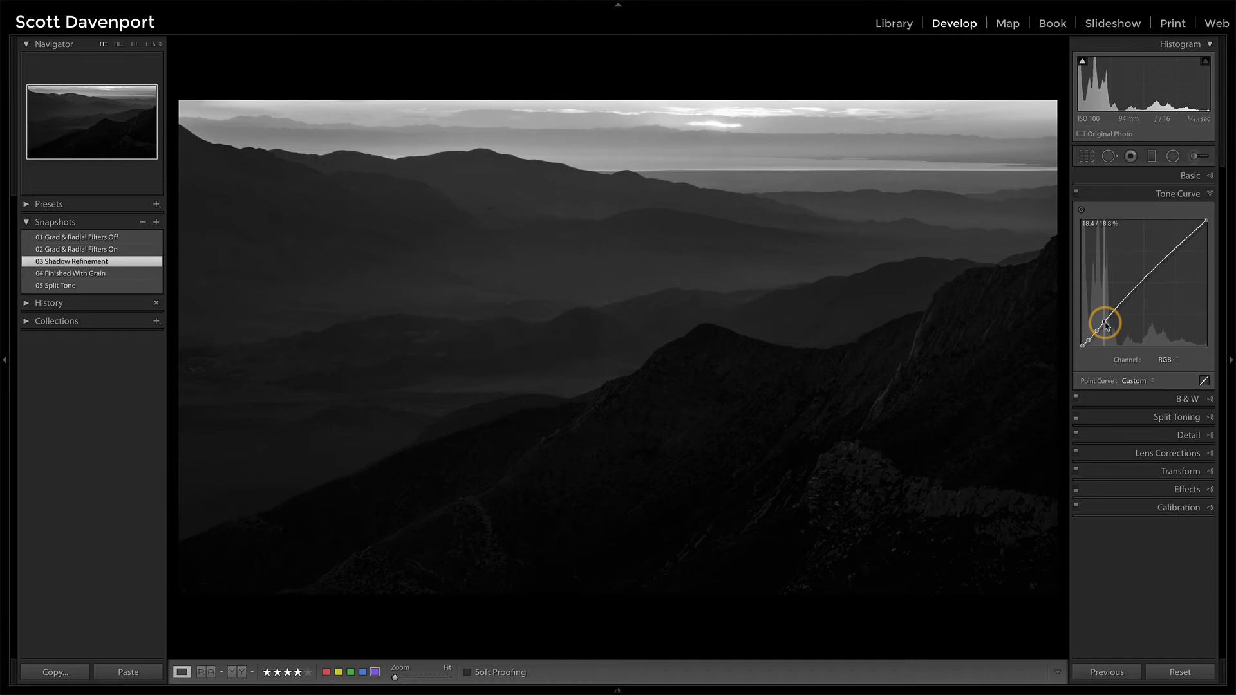
left_click_drag(1105, 323, 1104, 323)
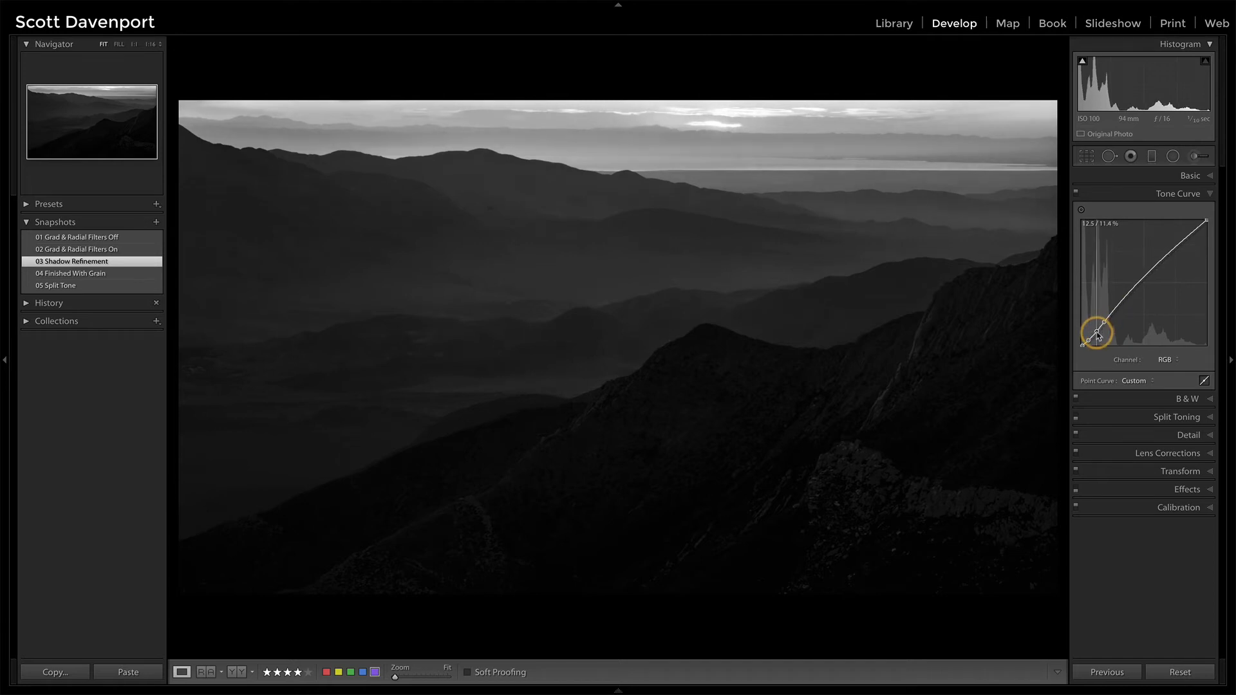
left_click_drag(1097, 335, 1095, 332)
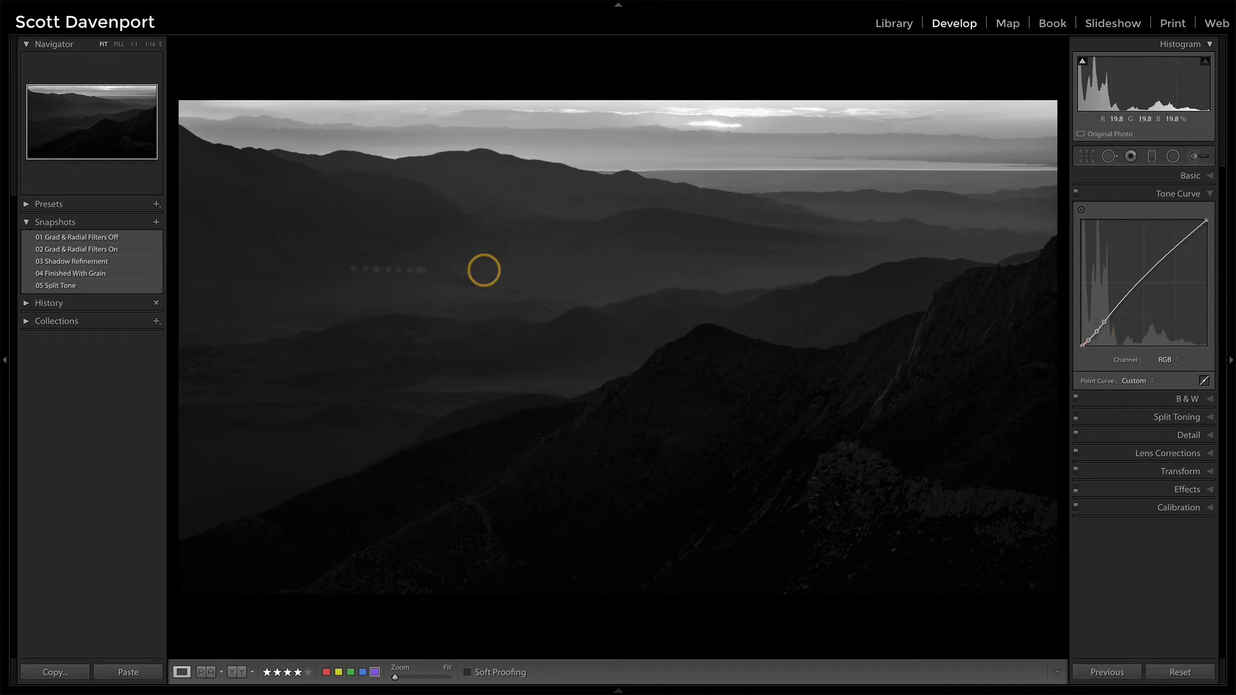
Save the current edit as a new snapshot named "Alternate Curve"
left_click(155, 223)
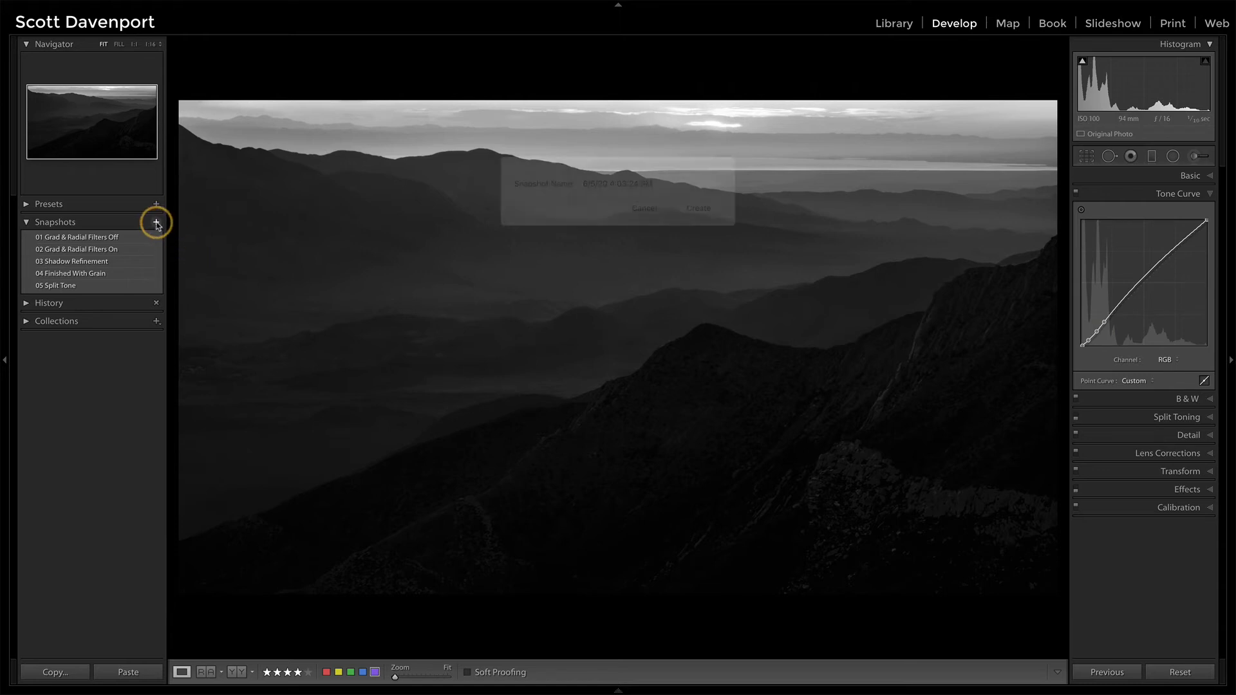
left_click(529, 203)
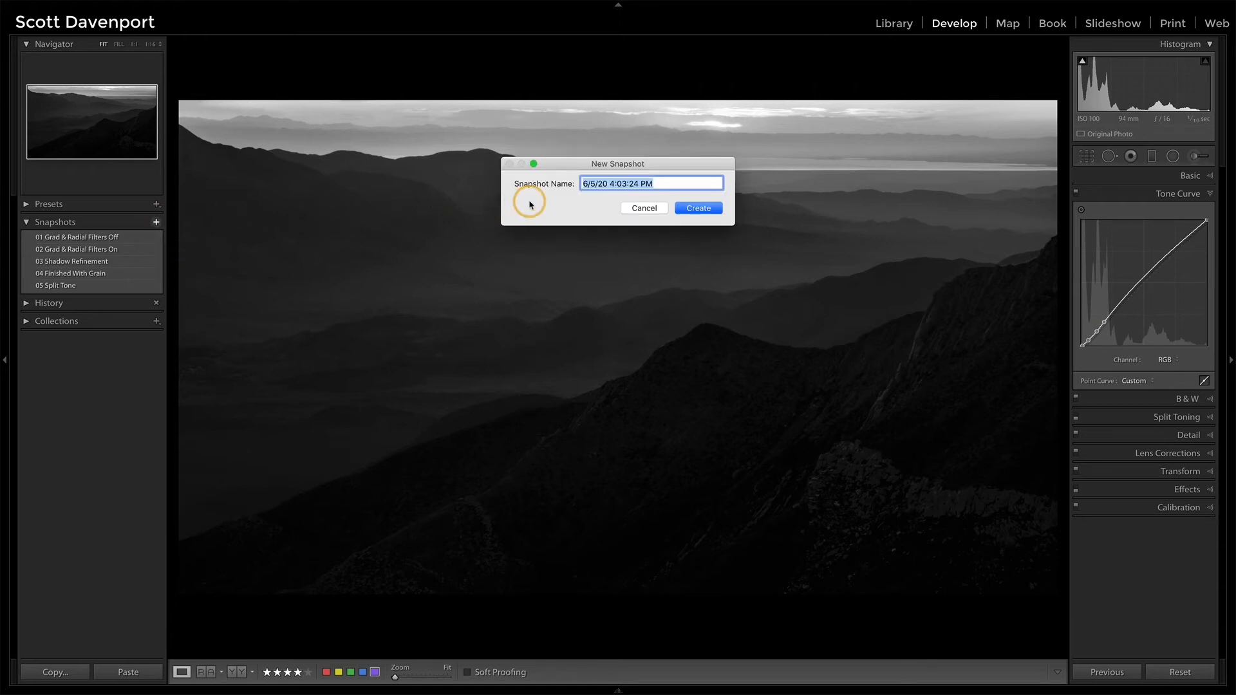
type("Alternate Curve")
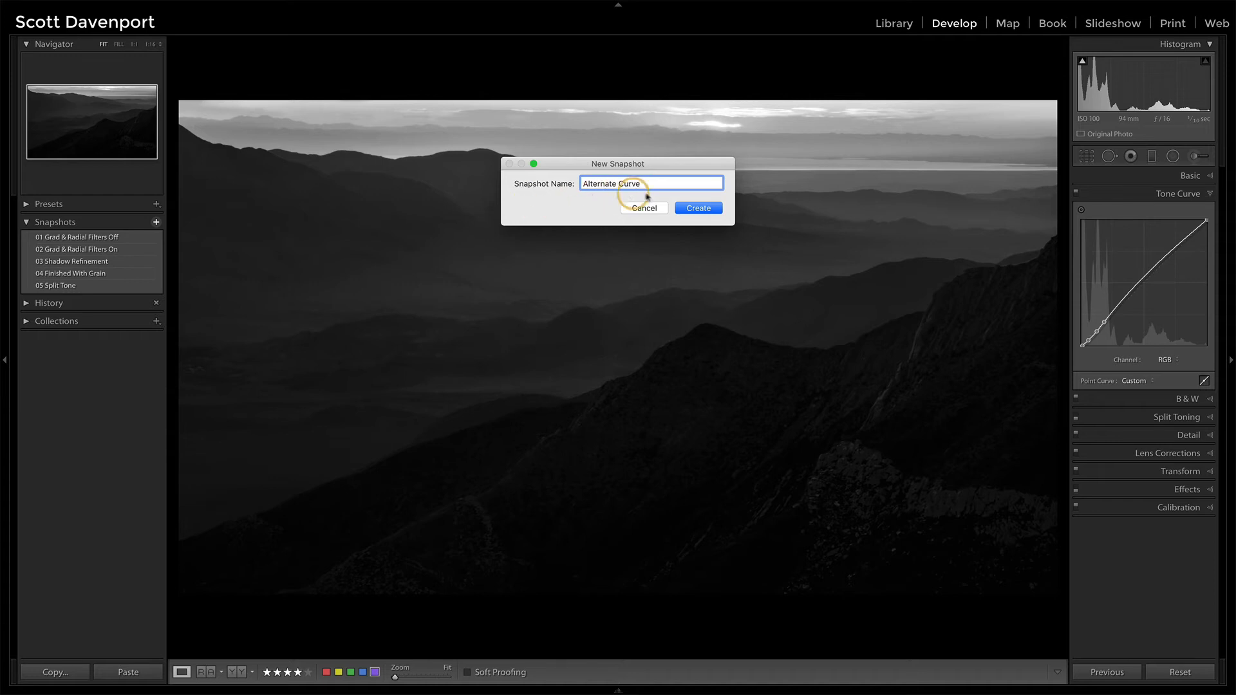
left_click(698, 208)
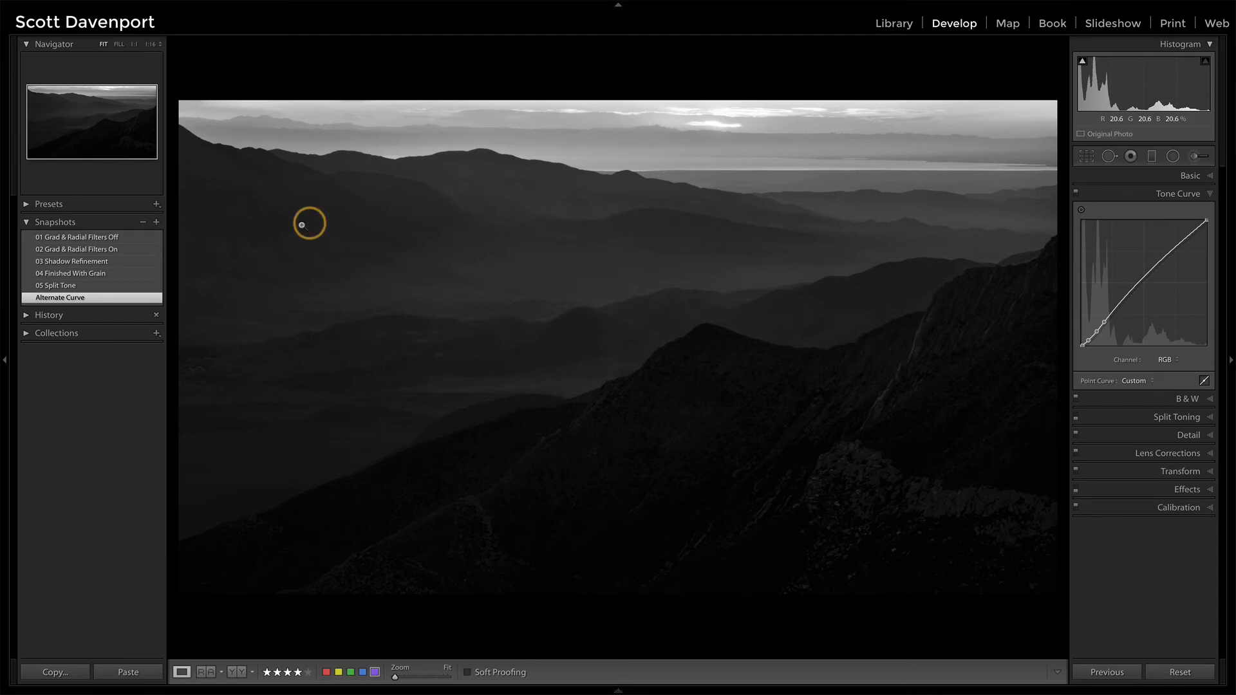
Revisit the "03 Shadow Refinement" snapshot, and load "04 Finished With Grain" with its grain settings displayed
left_click(83, 263)
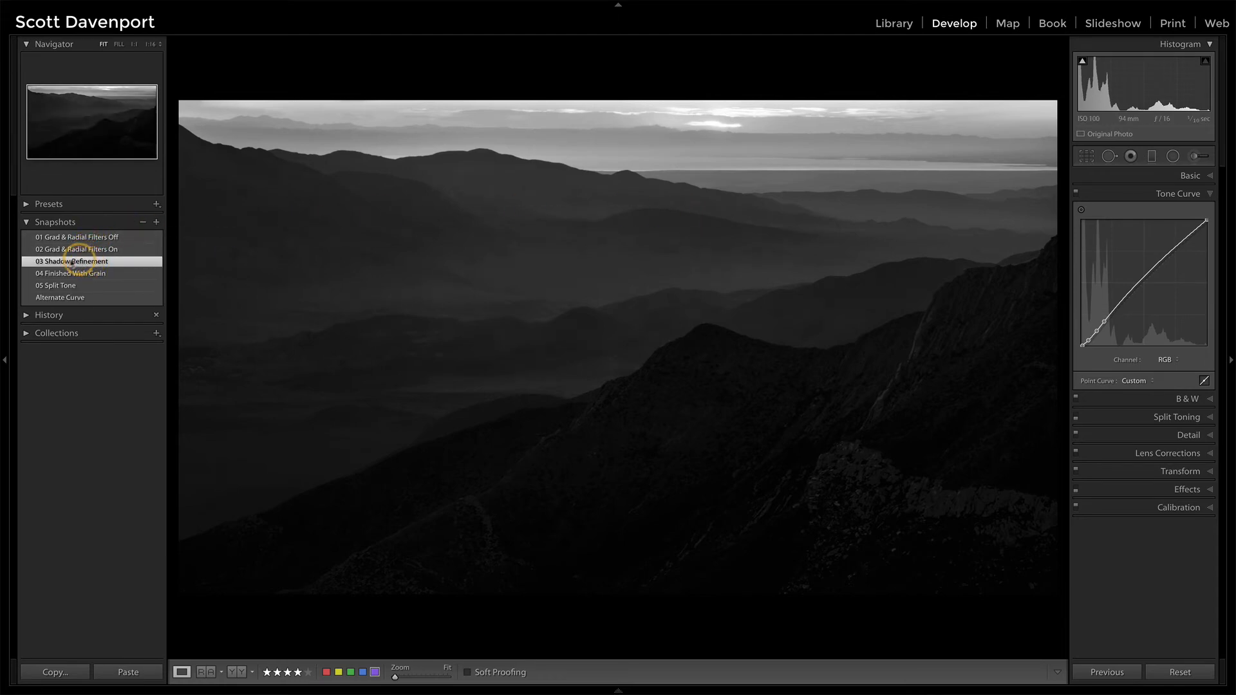
left_click(123, 277)
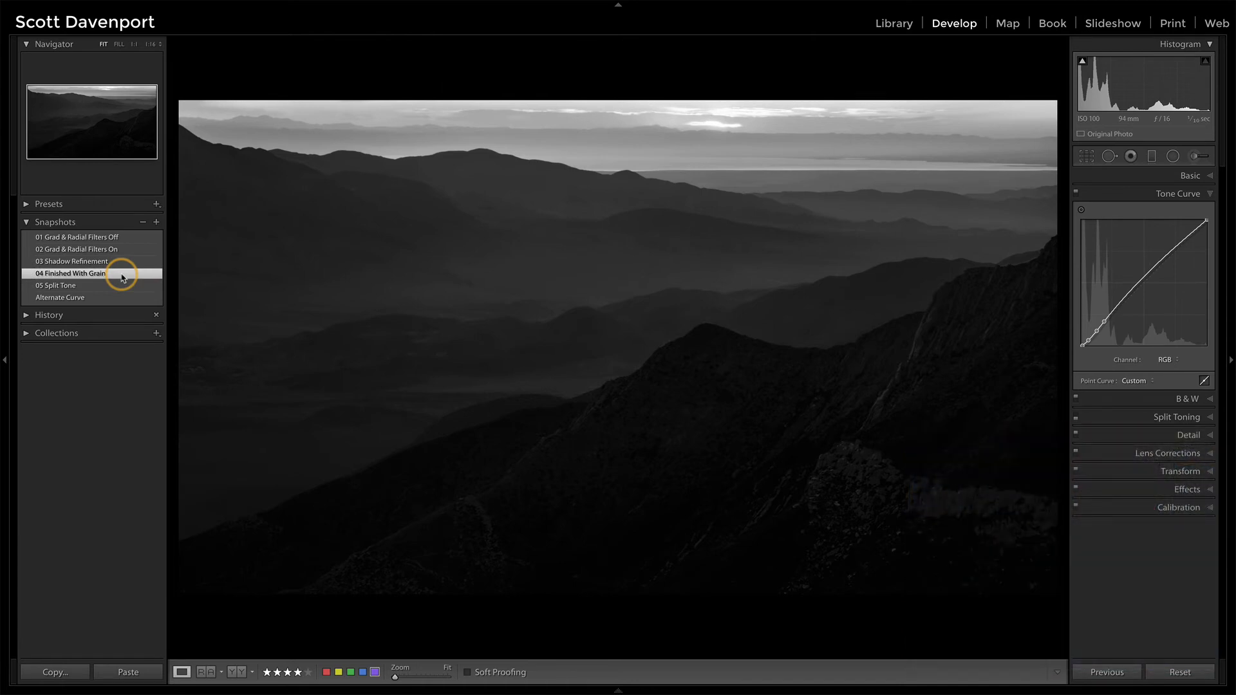
left_click(1210, 489)
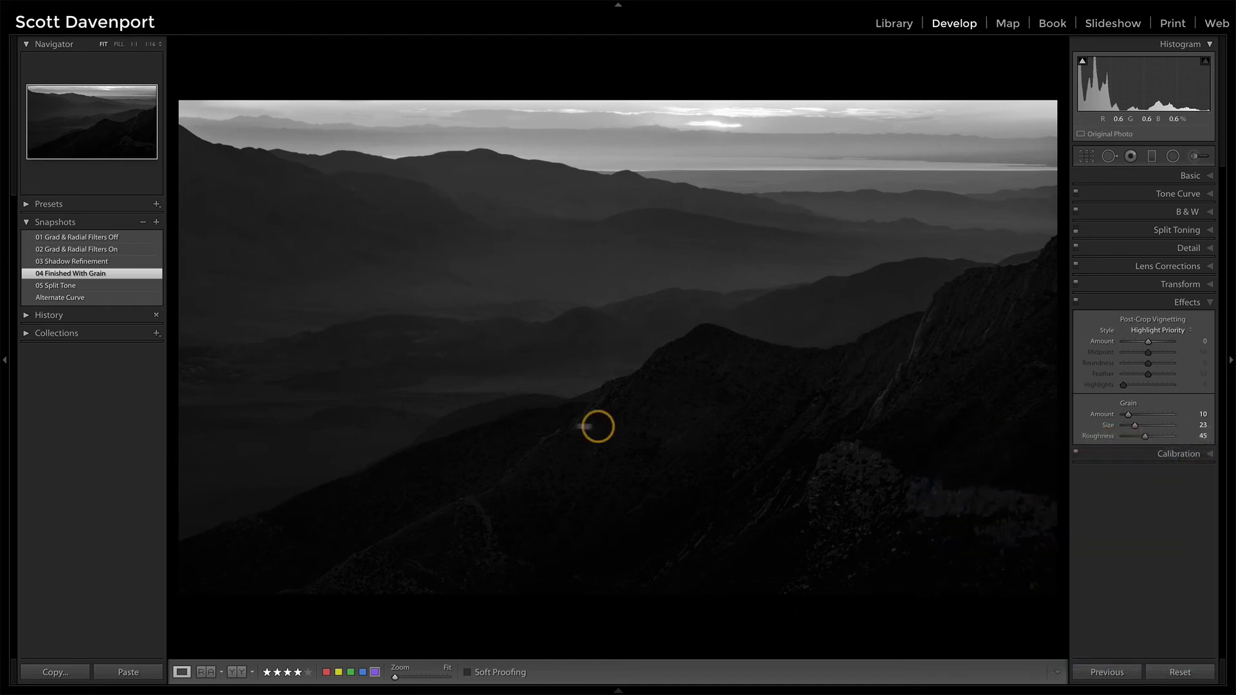
Compare the "05 Split Tone" snapshot with "04 Finished With Grain", ending on the grain version
left_click(99, 286)
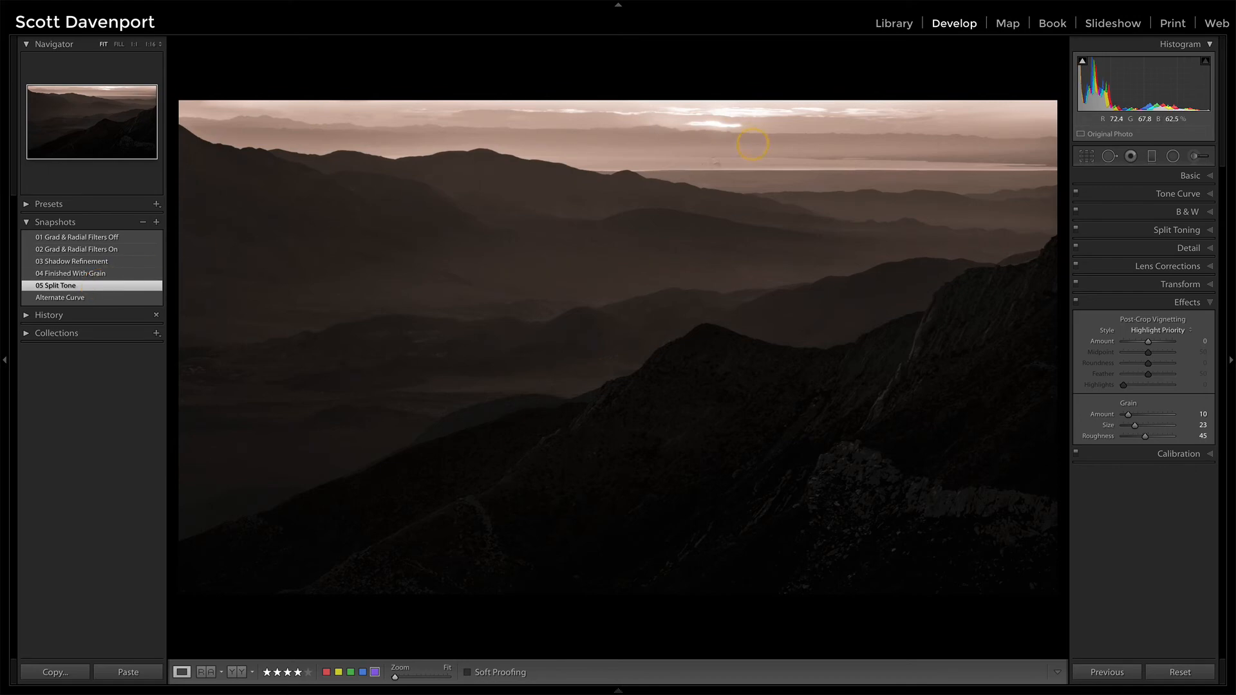
left_click(105, 275)
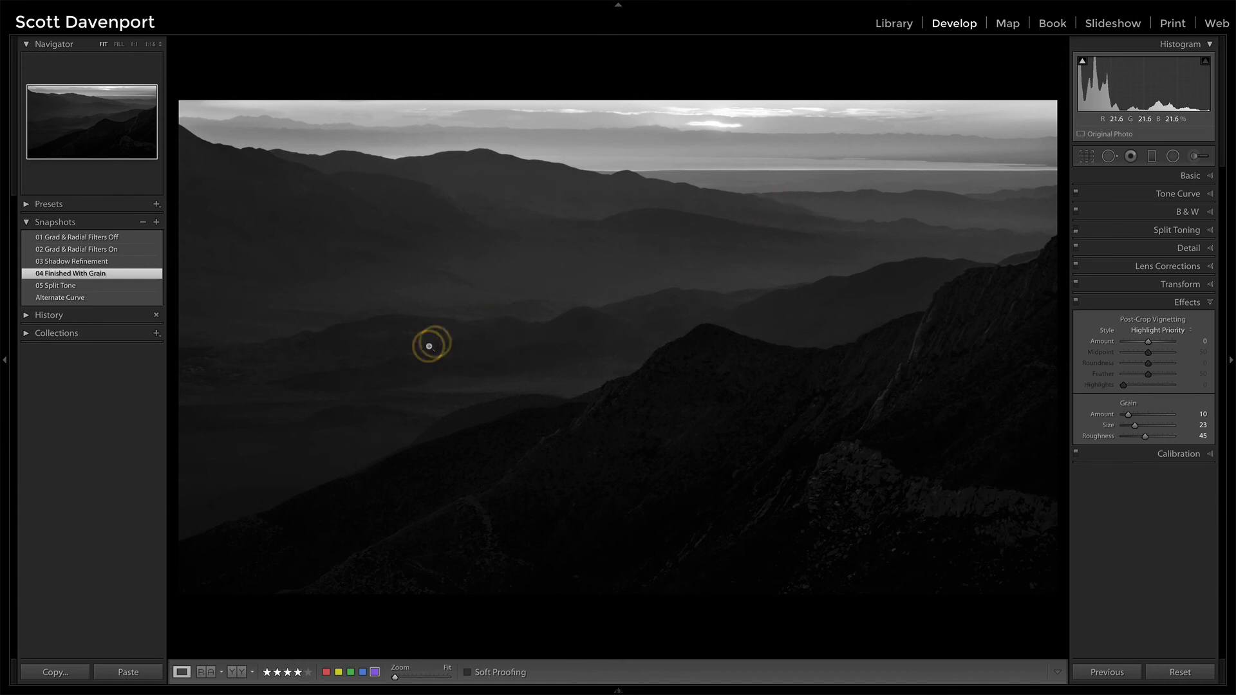
left_click(91, 287)
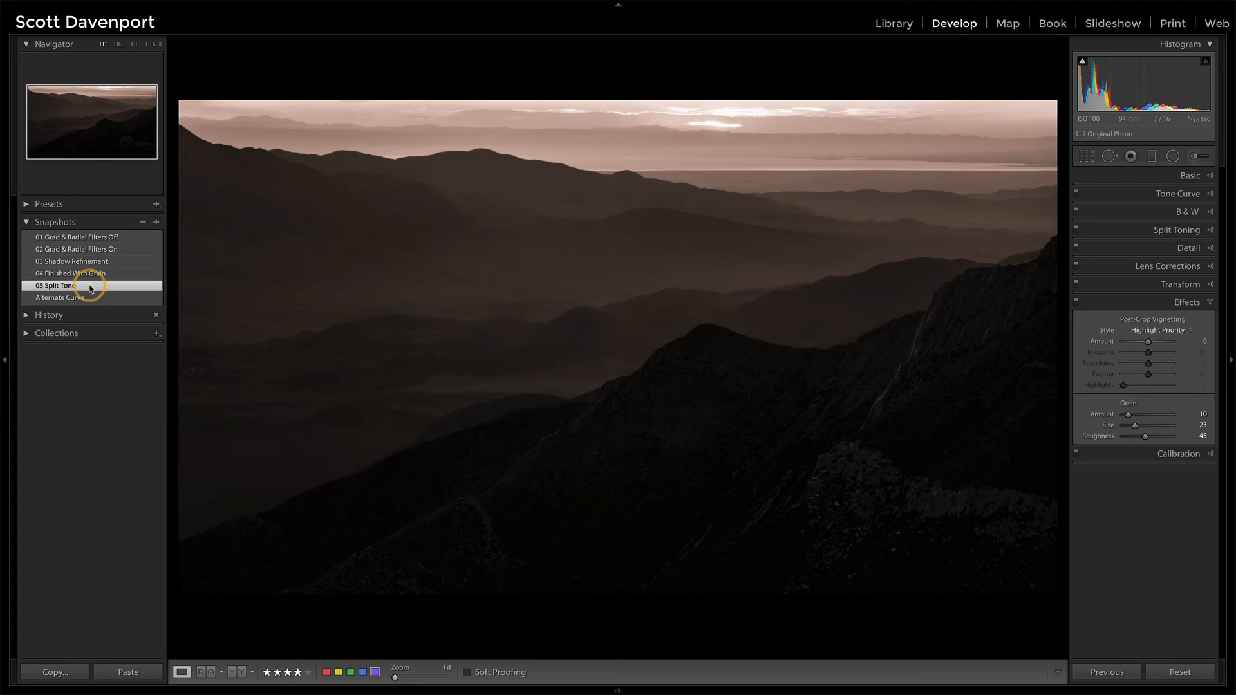
left_click(94, 274)
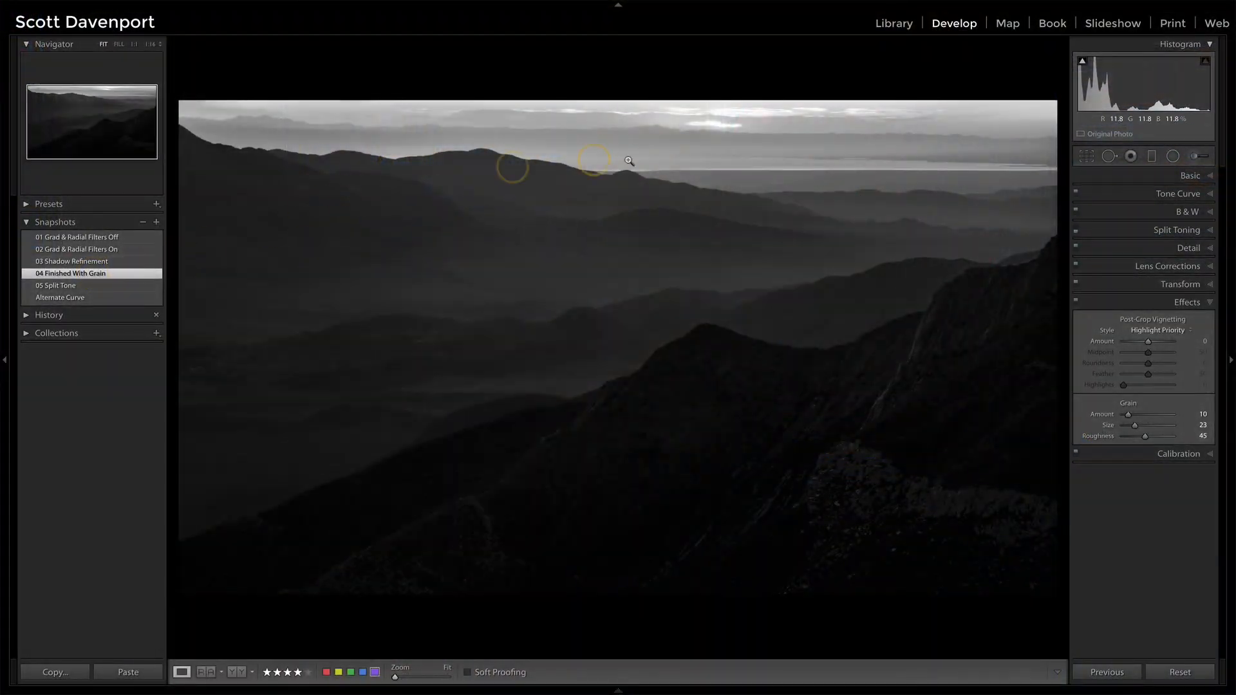
Examine the tone curve's shadow points in the "04 Finished With Grain" version
left_click(1171, 193)
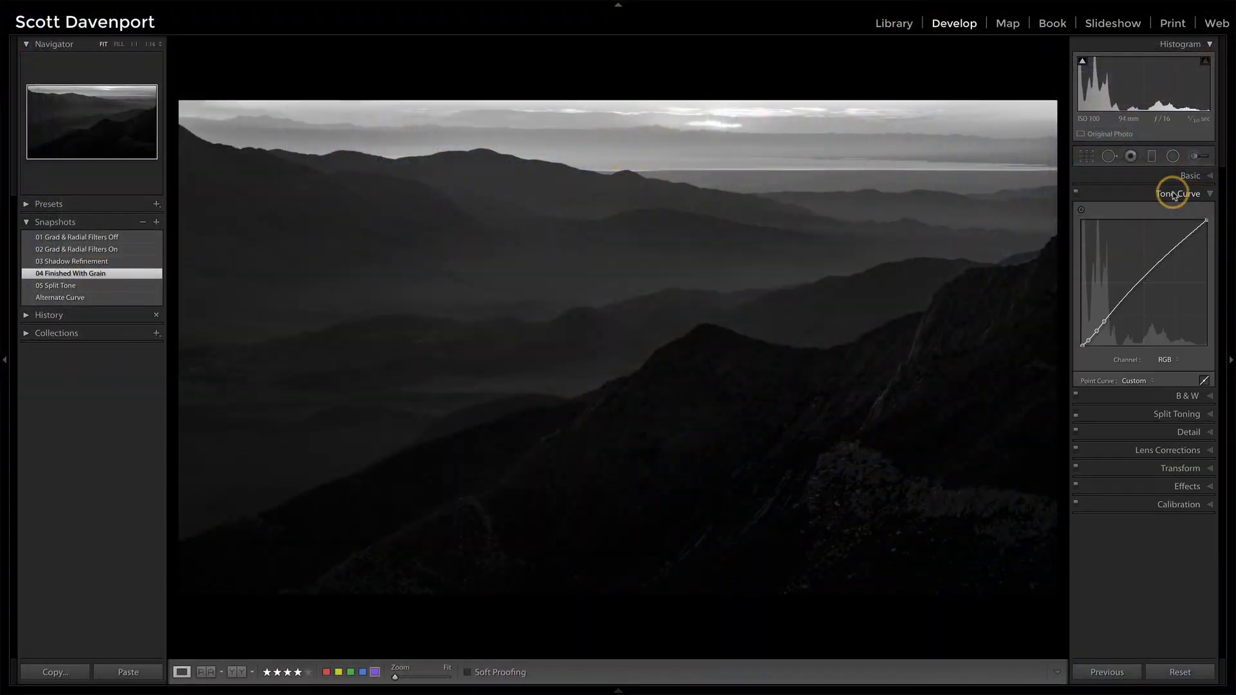
left_click(1120, 300)
mouse_move(1121, 300)
left_mouse_down()
mouse_move(1079, 345)
mouse_move(1095, 267)
mouse_move(1109, 284)
left_mouse_up()
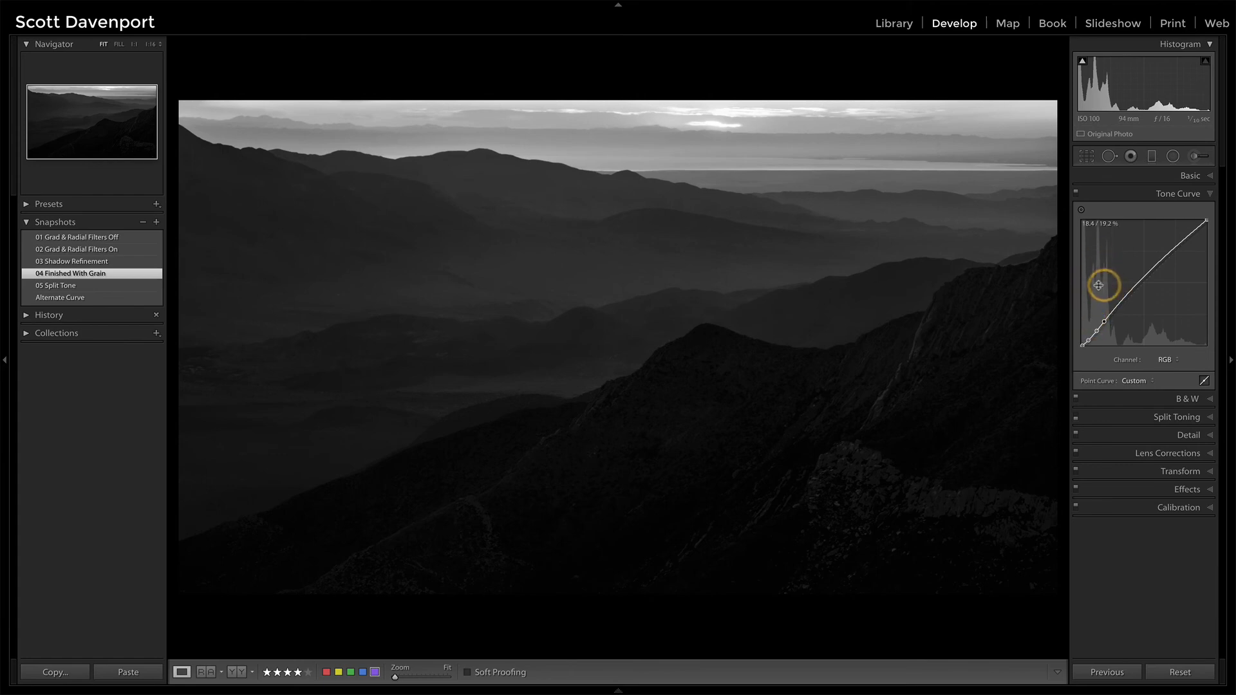